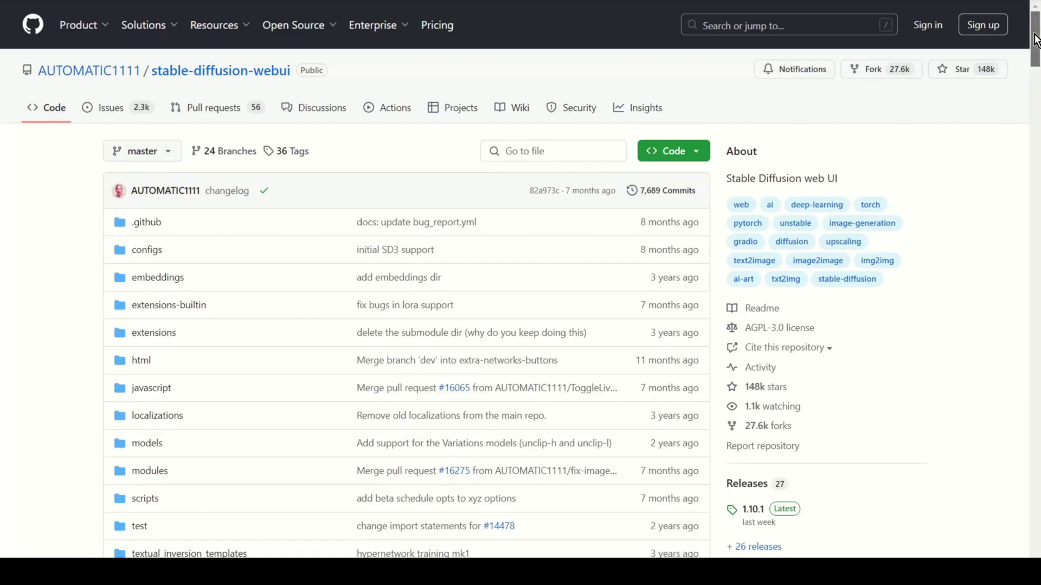
- Scroll down the GitHub README to reach the Civitai page for the Vector art & Line art (Flux) LoRA
{"action": "left_click_drag", "start_coordinate": [1036, 38], "coordinate": [1036, 170]}
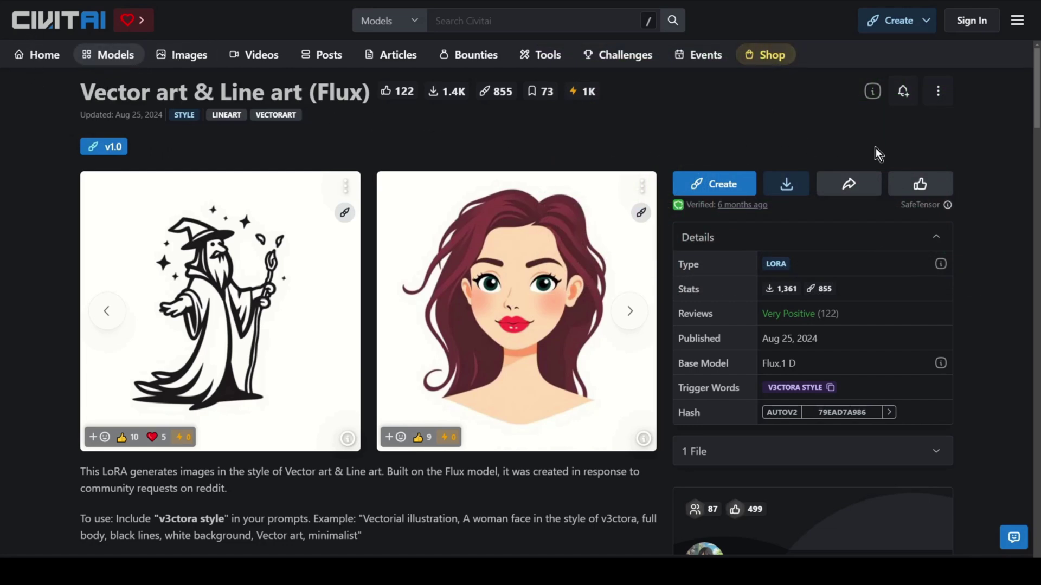
- Read Civitai's How to use models guide for LoRAs, then return to the WebUI txt2img page
{"action": "left_click", "coordinate": [941, 264]}
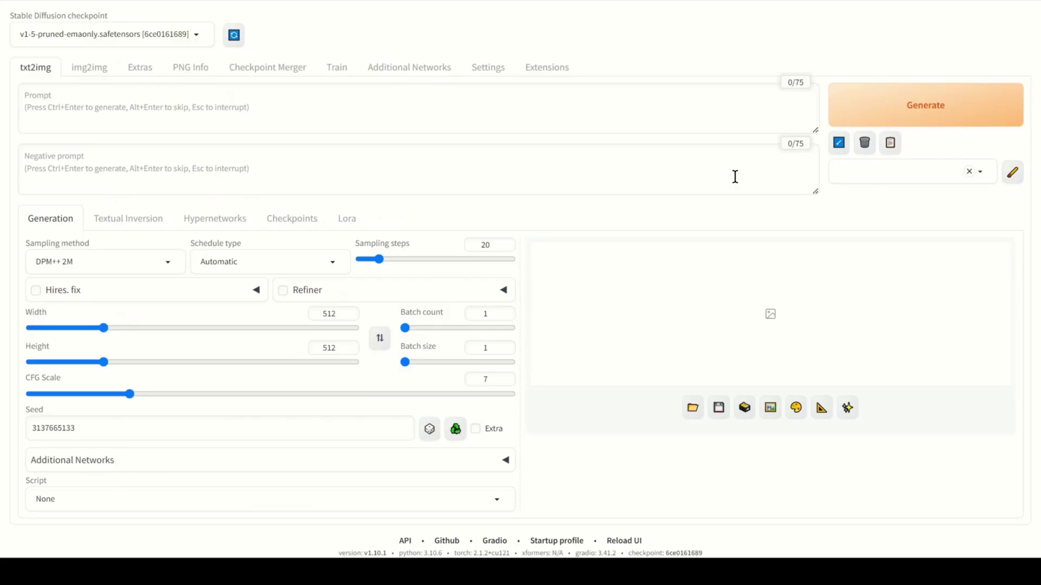
- Paste the minimalist black bonsai icon prompt and lower sampling steps from 20 to 17
{"action": "left_click", "coordinate": [497, 92]}
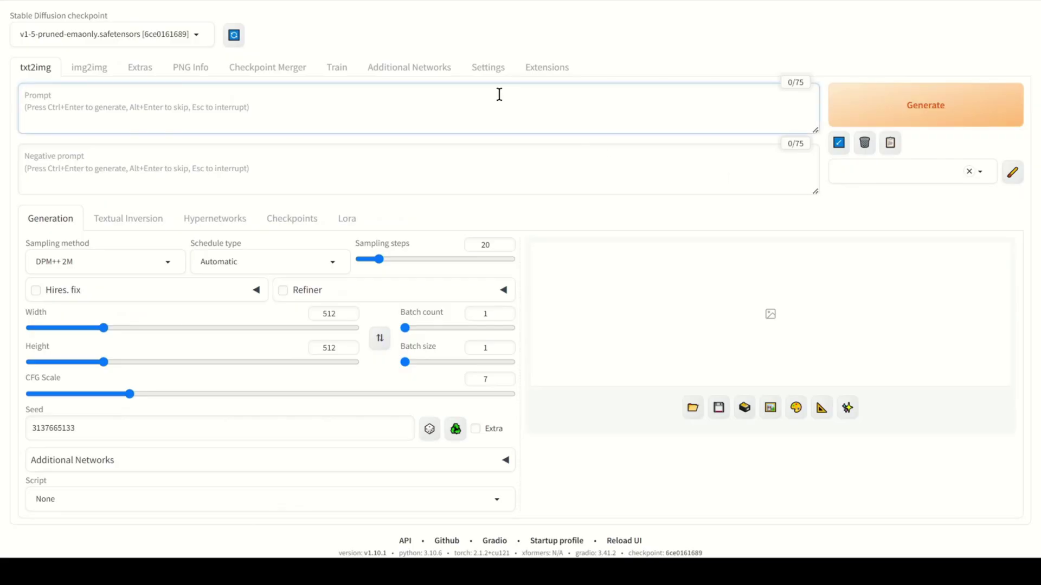
{"action": "type", "text": "Create a minimalist one-color icon of a black bonsai tree, white background, focusing on clean lines. The only one icon should be centred, well-balanced with ample white space surrounding it. Use negative space creatively to add depth to the design, making it scalable and easy to vectorize, all lines and elements must be connected"}
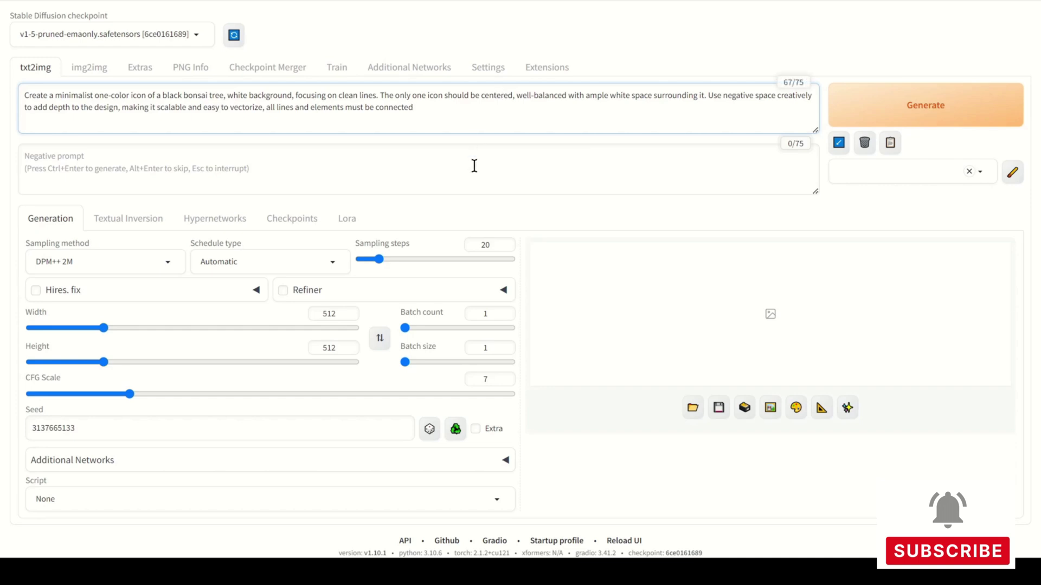
{"action": "left_click", "coordinate": [505, 248]}
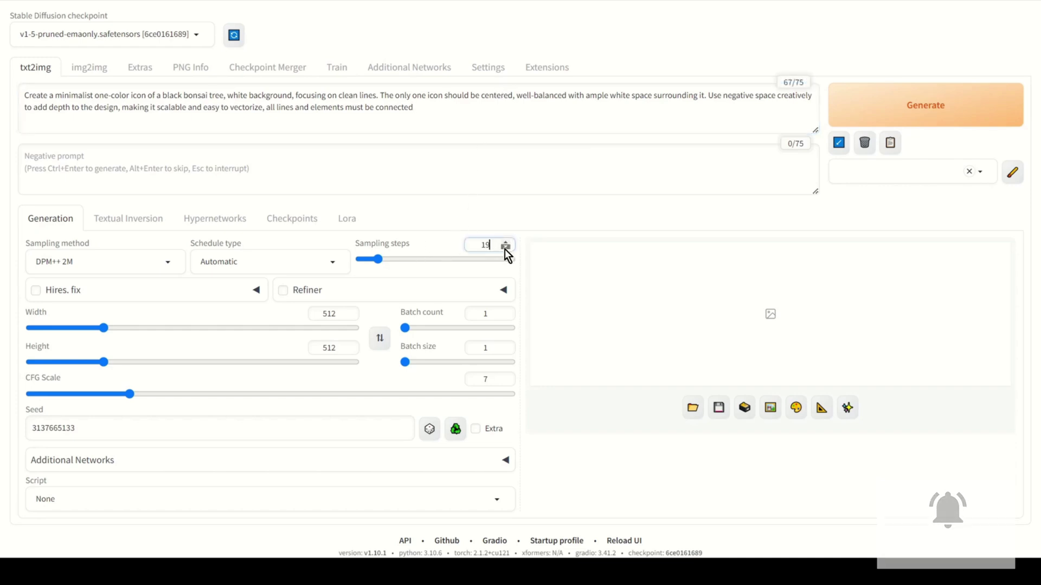
{"action": "left_click", "coordinate": [505, 249]}
{"action": "left_click", "coordinate": [505, 249]}
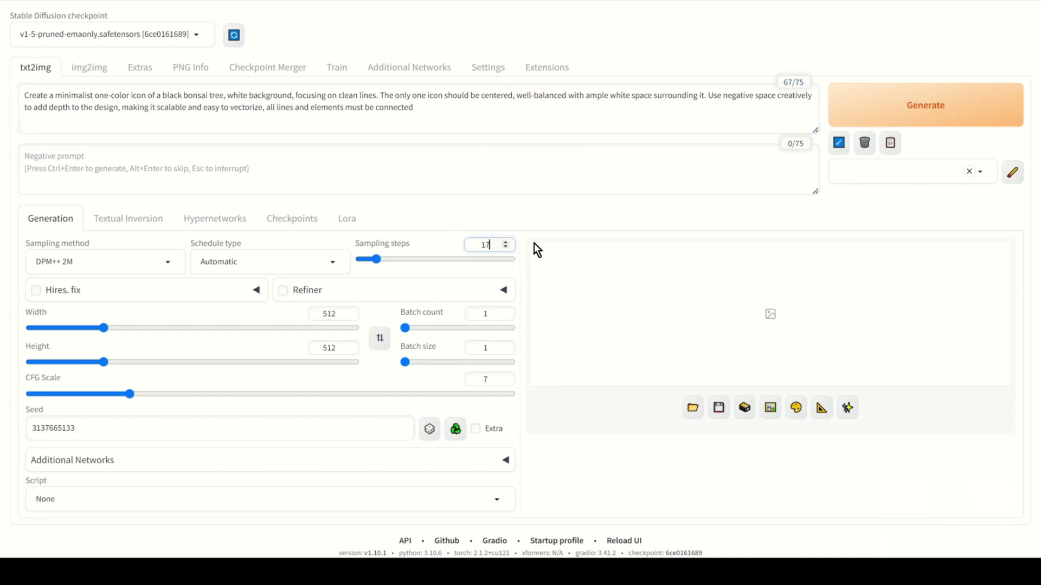
- Turn on Additional Networks, load v3ctora (f23200b37df7) as Model 1, and set Weight 1 to 0.8
{"action": "left_click", "coordinate": [104, 462]}
{"action": "scroll", "coordinate": [98, 492], "scroll_direction": "down", "scroll_amount": 2}
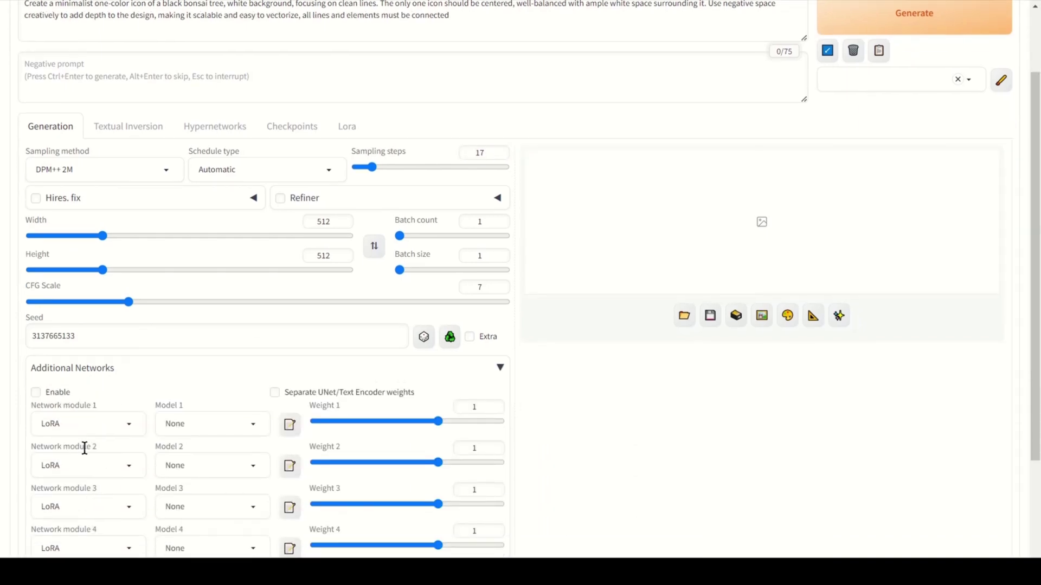
{"action": "left_click", "coordinate": [36, 393]}
{"action": "left_click", "coordinate": [203, 423]}
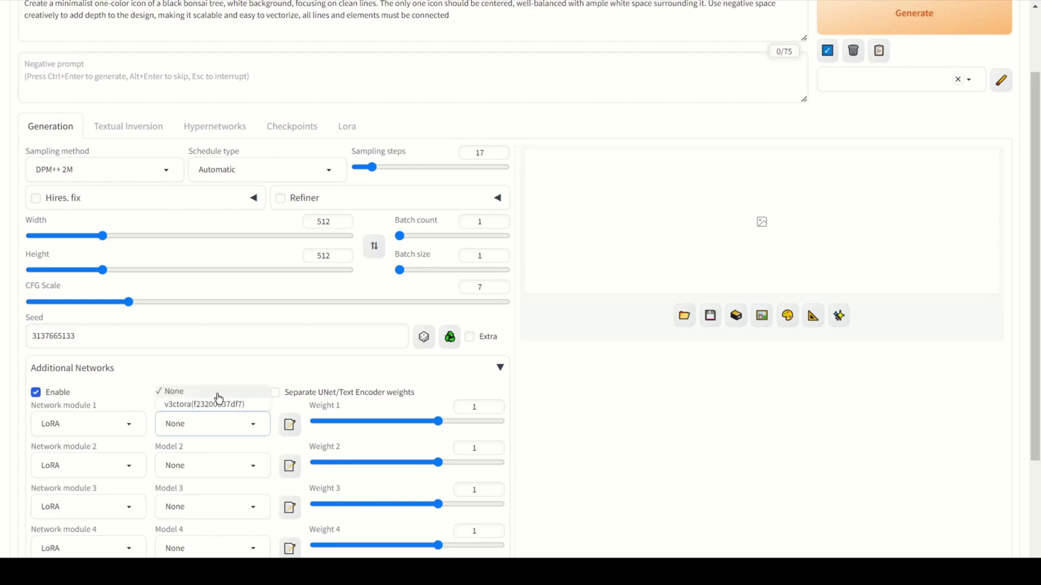
{"action": "left_click", "coordinate": [216, 404]}
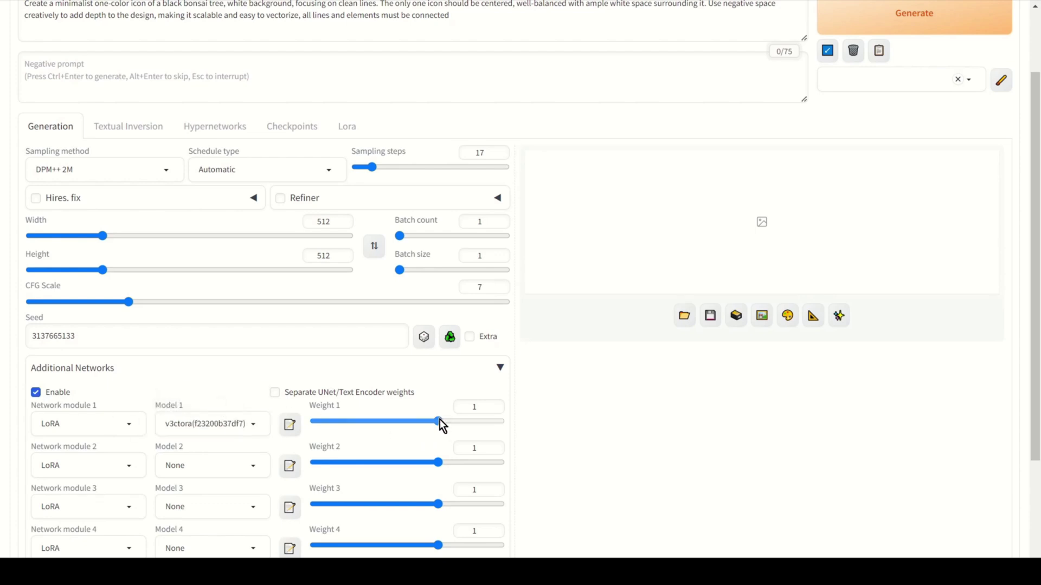
{"action": "left_click_drag", "start_coordinate": [439, 421], "coordinate": [427, 423]}
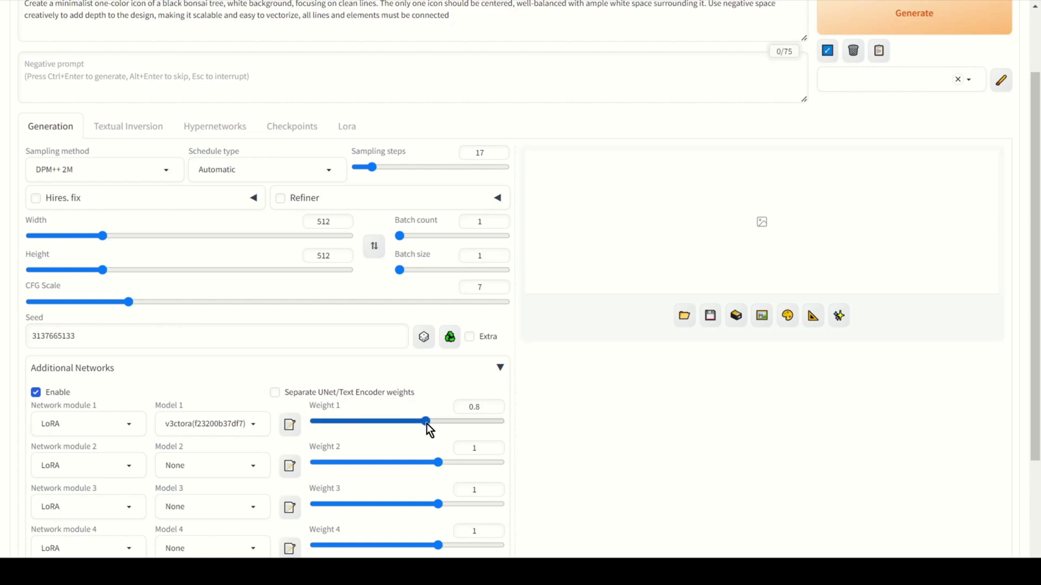
{"action": "scroll", "coordinate": [642, 353], "scroll_direction": "up", "scroll_amount": 2}
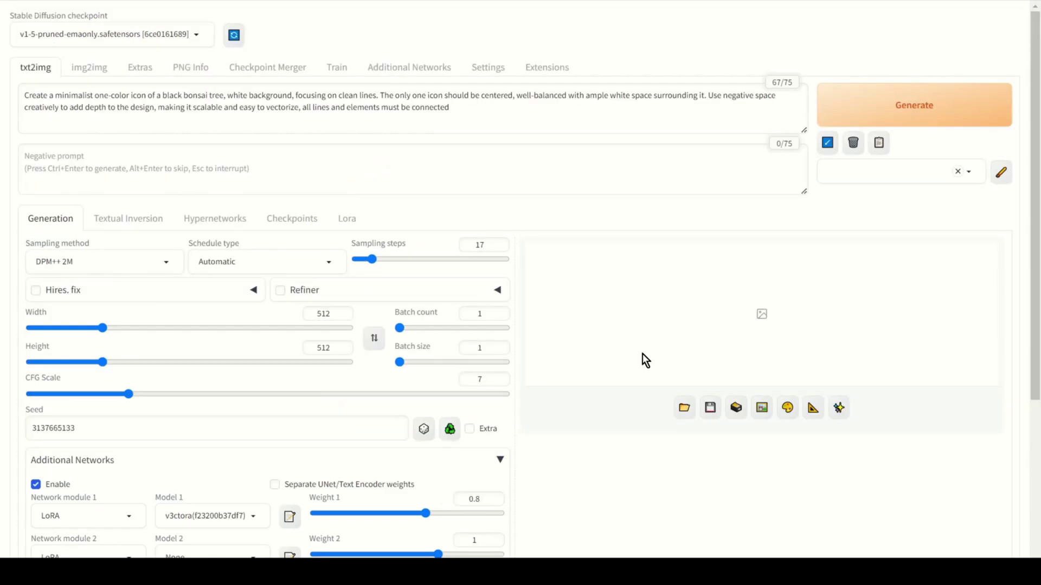
- Generate the 512×512 black bonsai silhouette icon on a white background
{"action": "left_click", "coordinate": [900, 113]}
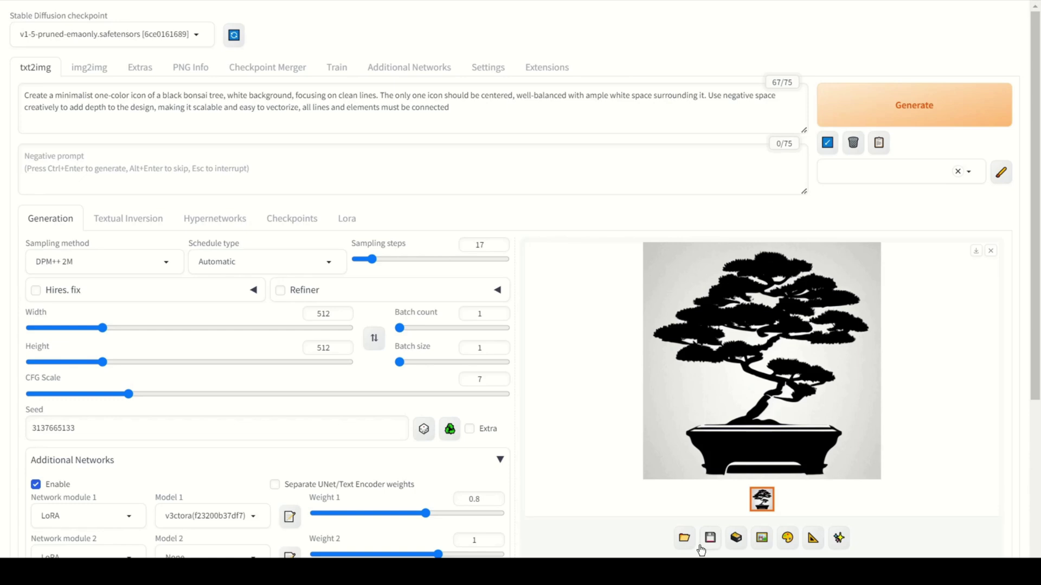
- Open the output folder and preview the generated image 00004-3137665133.png
{"action": "left_click", "coordinate": [684, 538]}
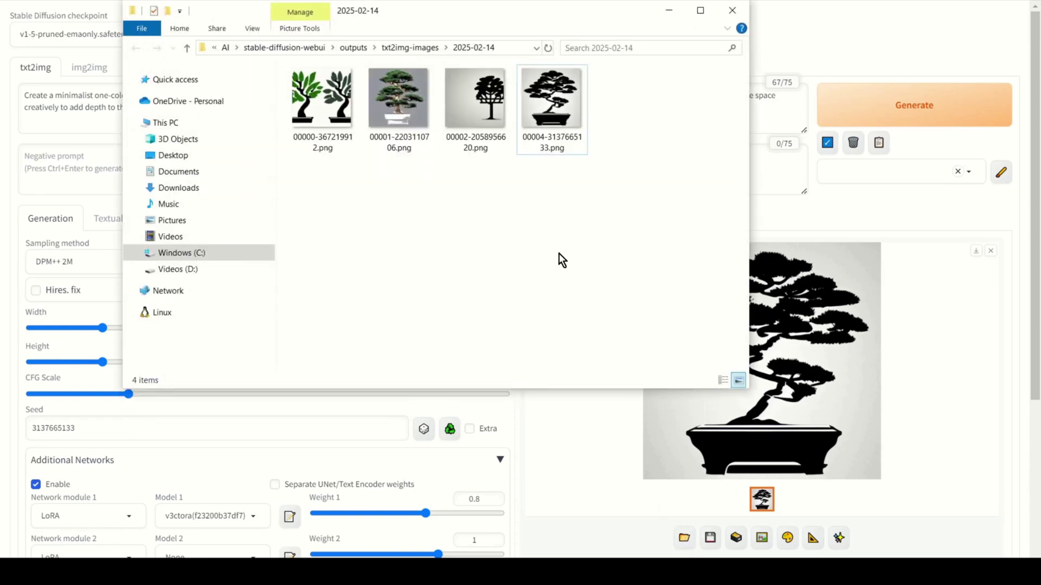
{"action": "left_click", "coordinate": [556, 114]}
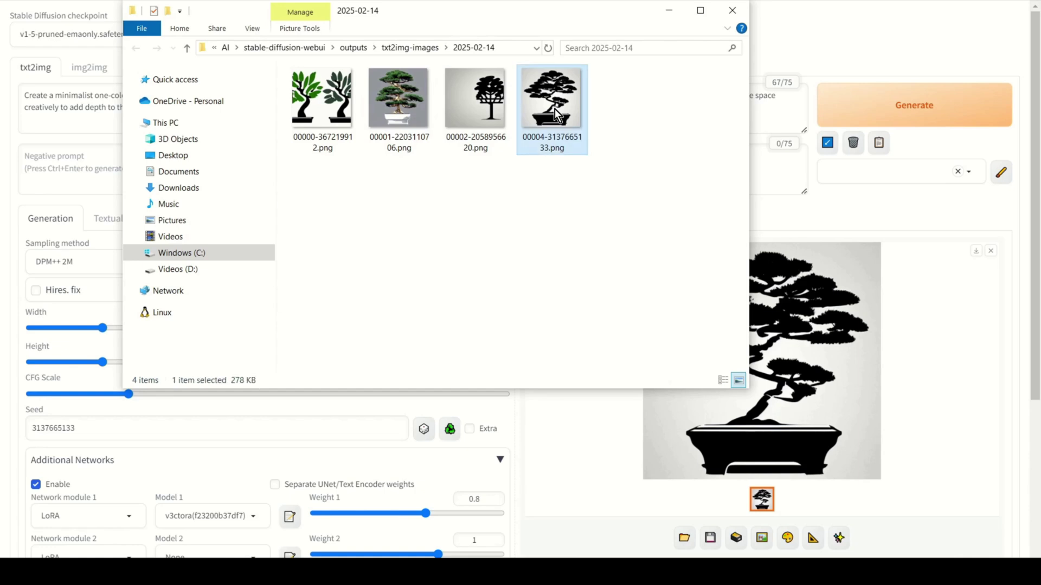
{"action": "double_click", "coordinate": [555, 109]}
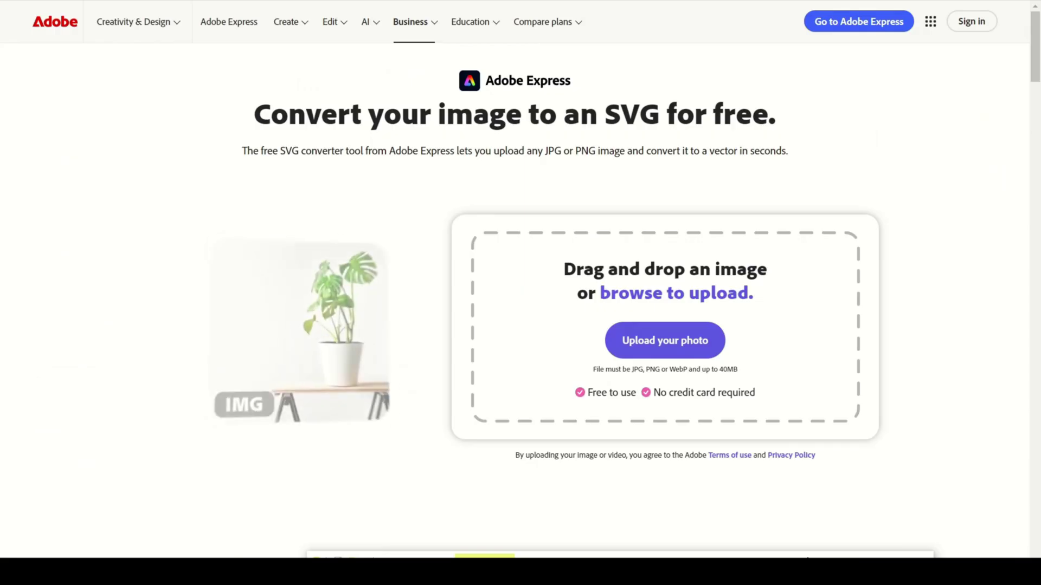
- Upload the 00004 bonsai PNG to Adobe Express and download the converted file.svg
{"action": "left_click_drag", "start_coordinate": [528, 352], "coordinate": [408, 164]}
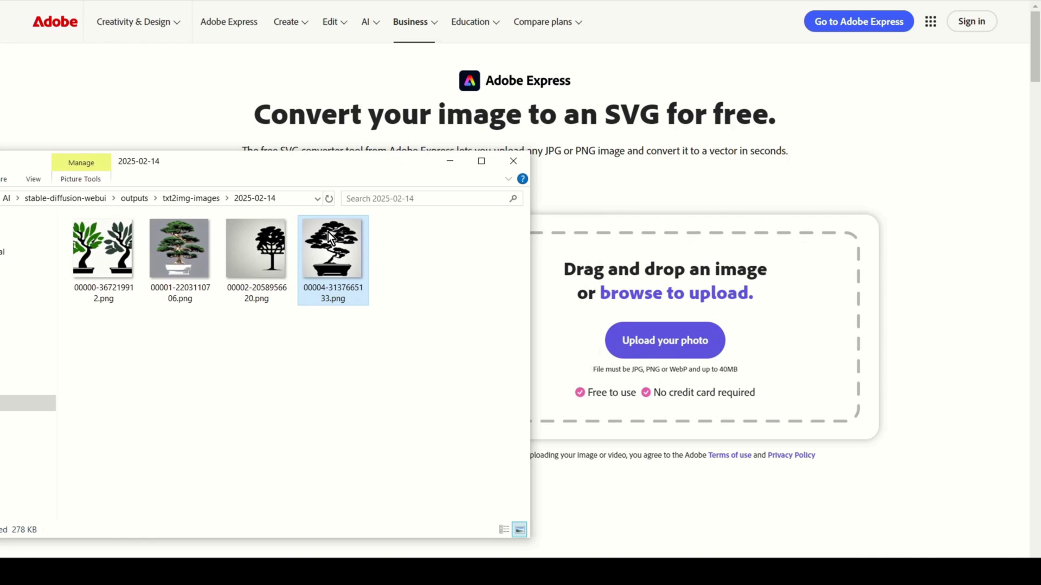
{"action": "left_click_drag", "start_coordinate": [565, 307], "coordinate": [691, 340]}
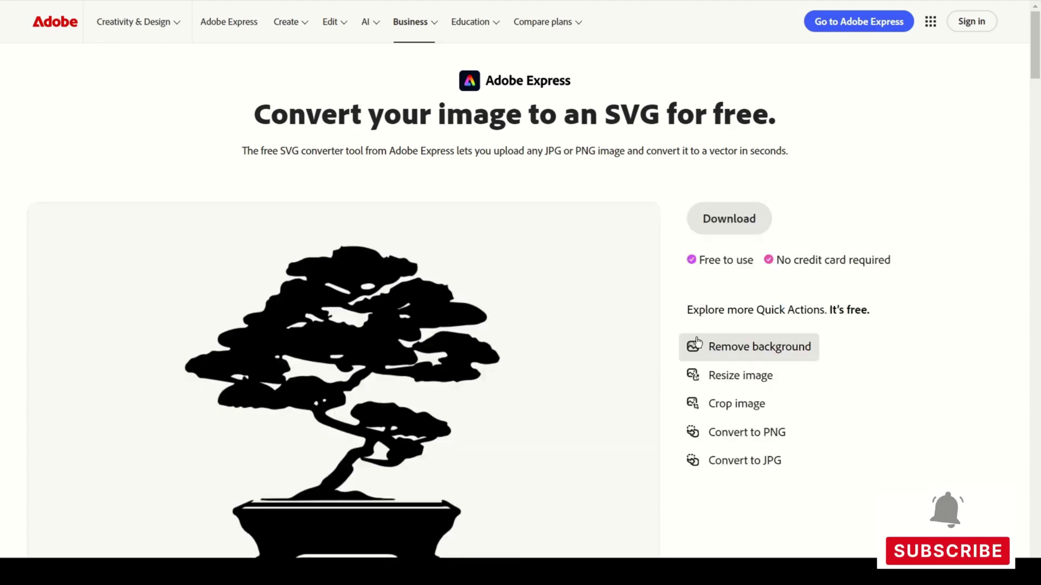
{"action": "scroll", "coordinate": [650, 285], "scroll_direction": "down", "scroll_amount": 1}
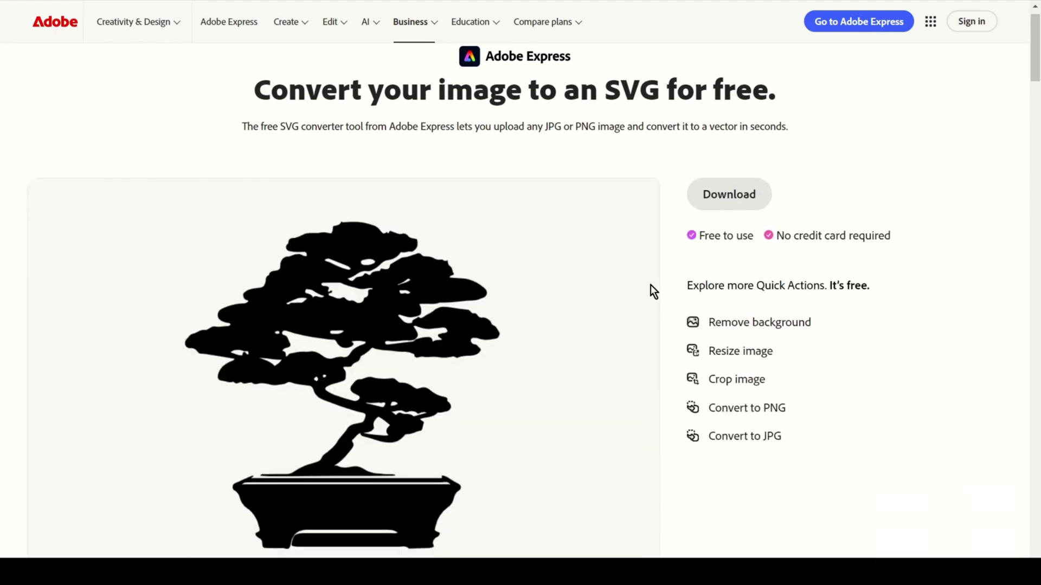
{"action": "left_click", "coordinate": [743, 157]}
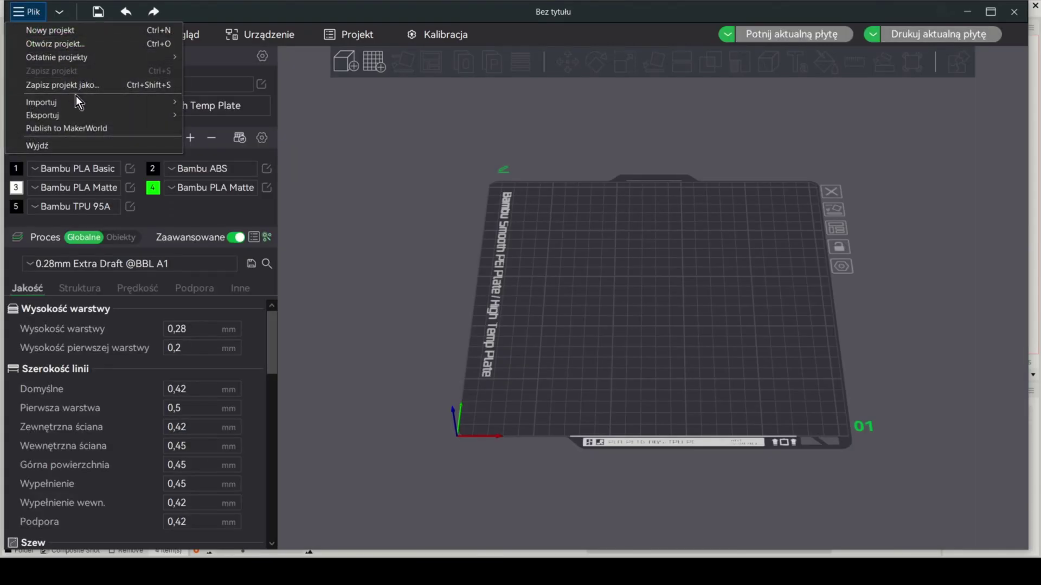
- Import file.svg onto the build plate through Plik > Importuj
{"action": "mouse_move", "coordinate": [80, 100]}
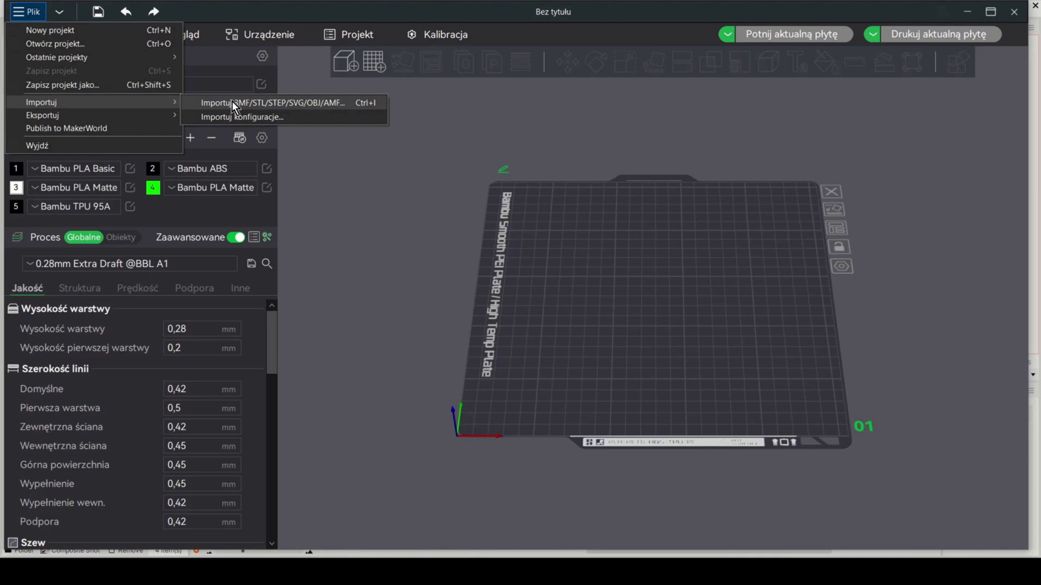
{"action": "left_click", "coordinate": [262, 102]}
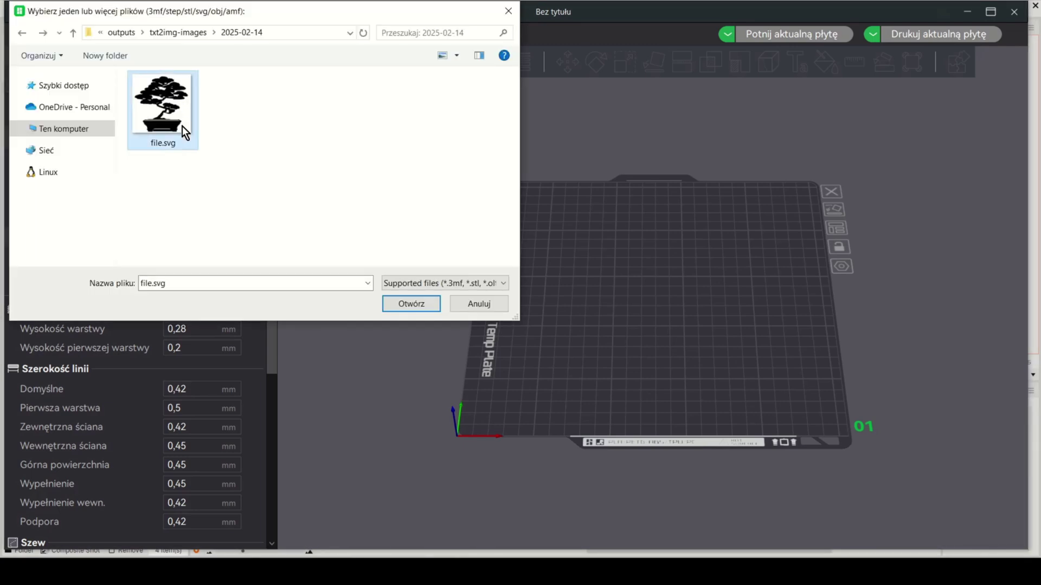
{"action": "left_click", "coordinate": [408, 308]}
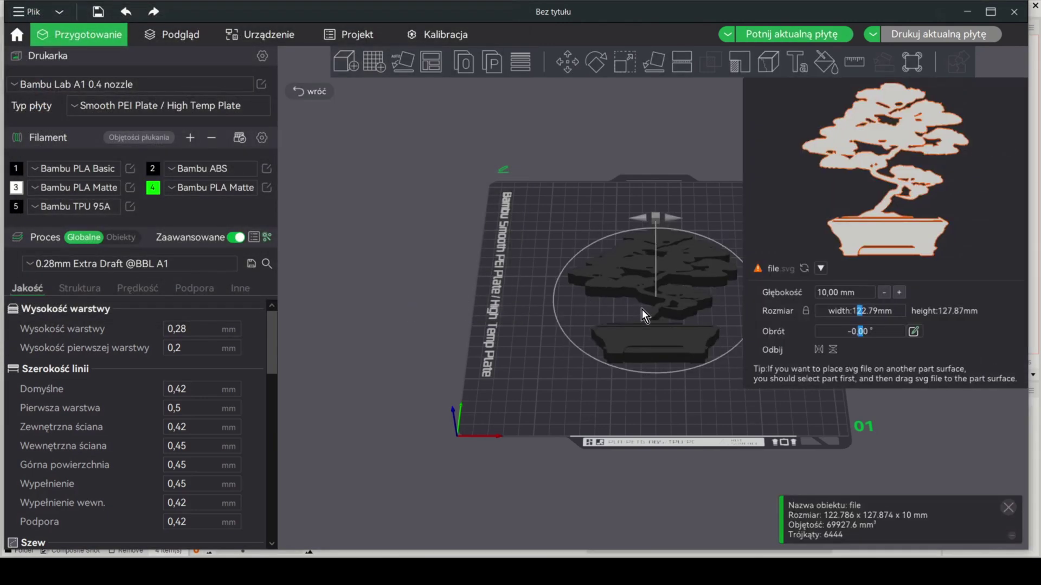
- Scale the bonsai's Z size to 2 mm (20%), keeping the 122.79 × 127.87 mm footprint
{"action": "left_click", "coordinate": [629, 62]}
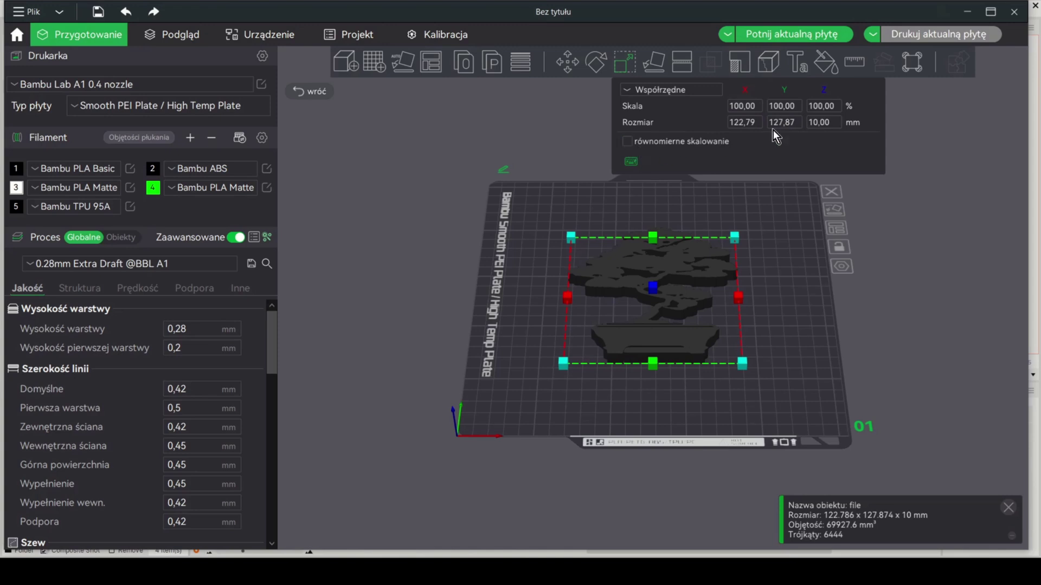
{"action": "left_click", "coordinate": [833, 124]}
{"action": "key", "text": "Return"}
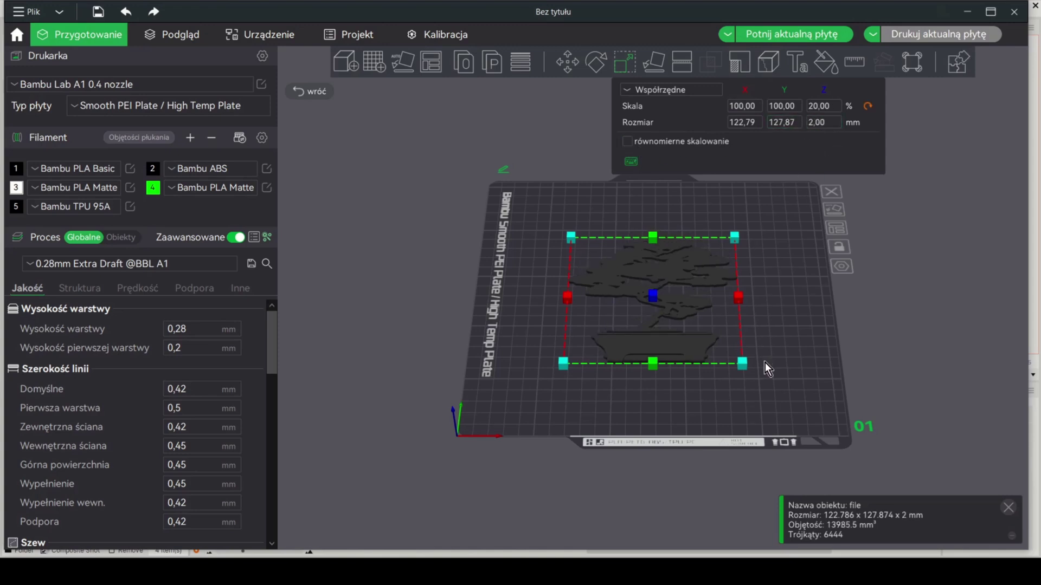
{"action": "left_click_drag", "start_coordinate": [765, 362], "coordinate": [788, 340]}
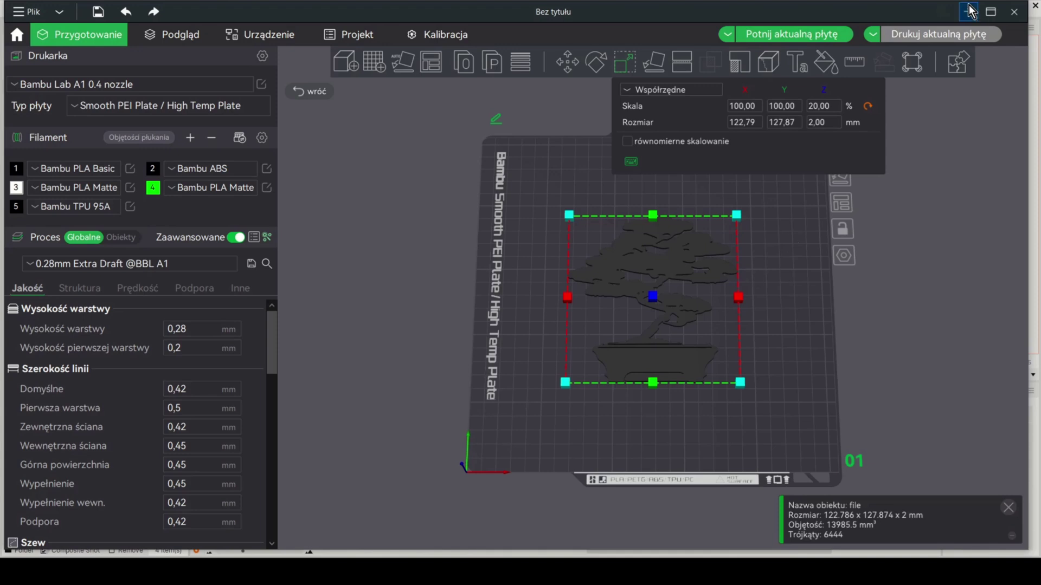
- Slice the plate (35m18s, 16.30 g PLA) and open the print job dialog
{"action": "left_click", "coordinate": [773, 37]}
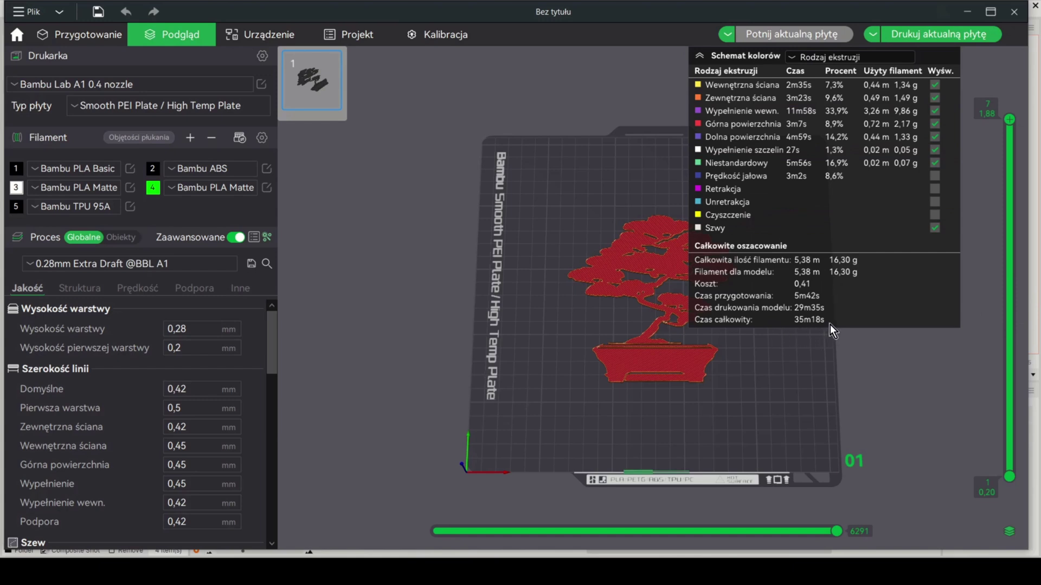
{"action": "left_click", "coordinate": [922, 34]}
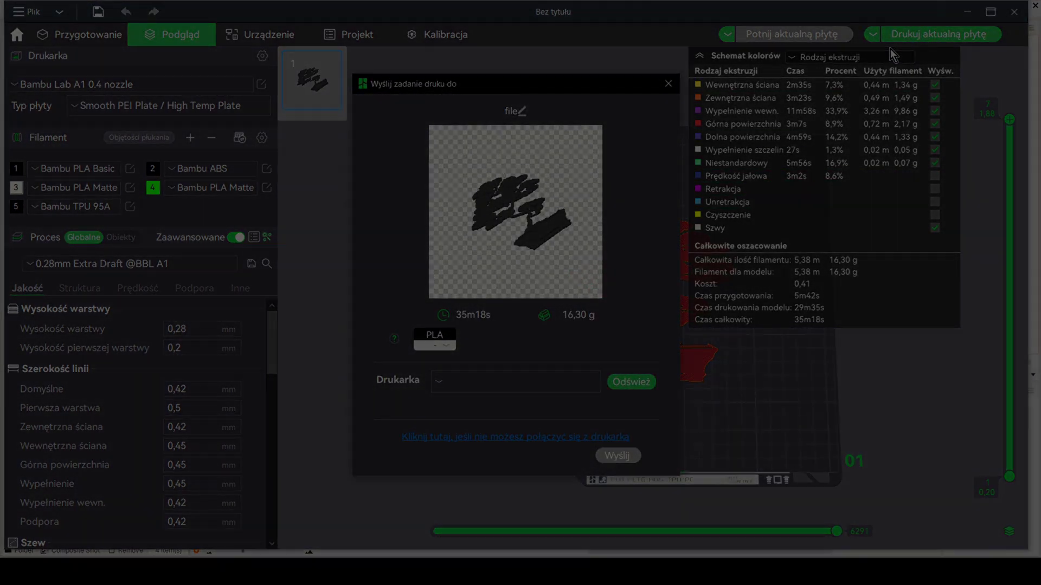